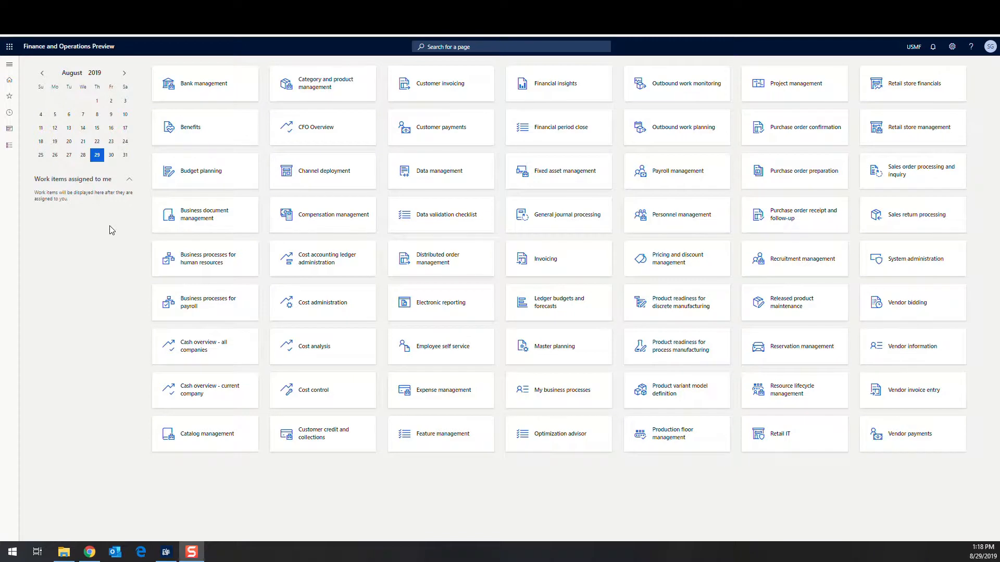
Go to Warehouse management > Setup > Cycle counting > Cycle count plans and add a new plan row.
left_click(10, 65)
scroll(52, 521, "down", 5)
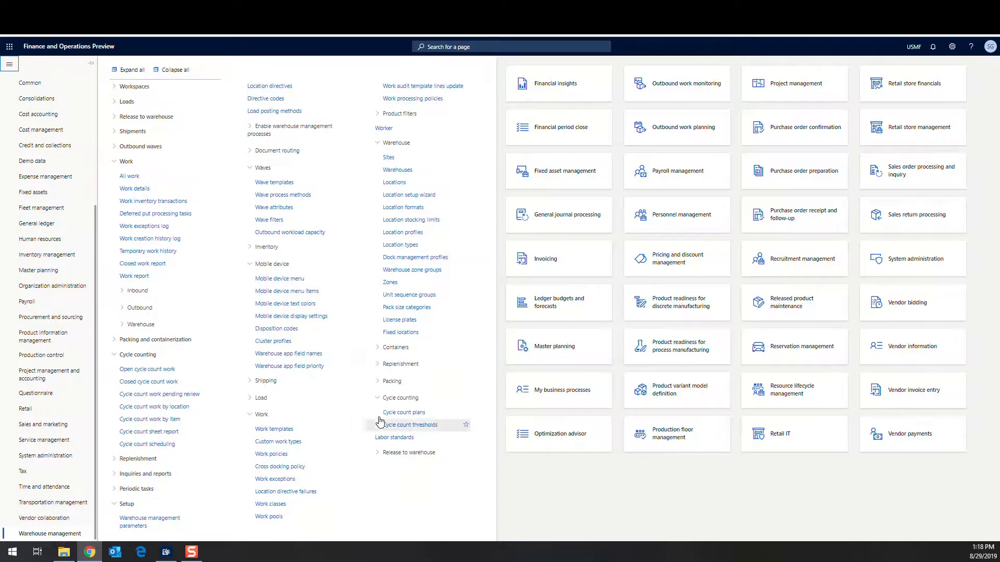
left_click(426, 413)
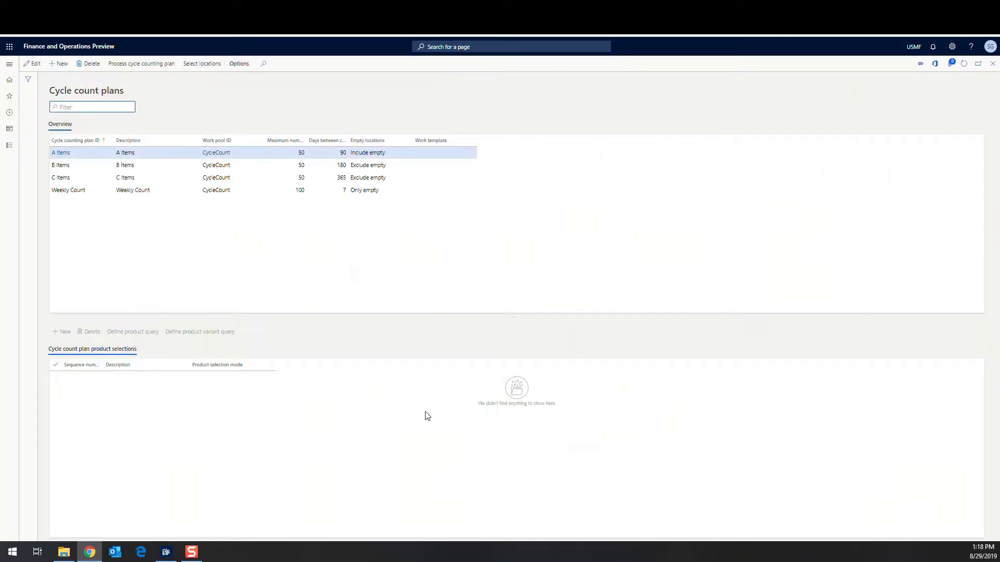
left_click(62, 65)
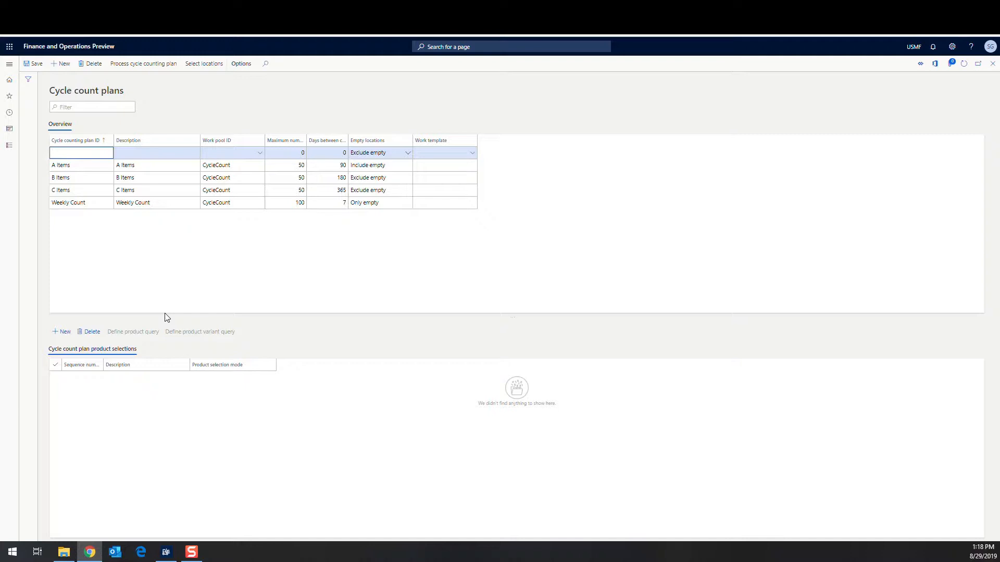
Enter 'Cycle Count 1' as the new plan's ID and description.
type("Cycle Count 1")
key("Tab")
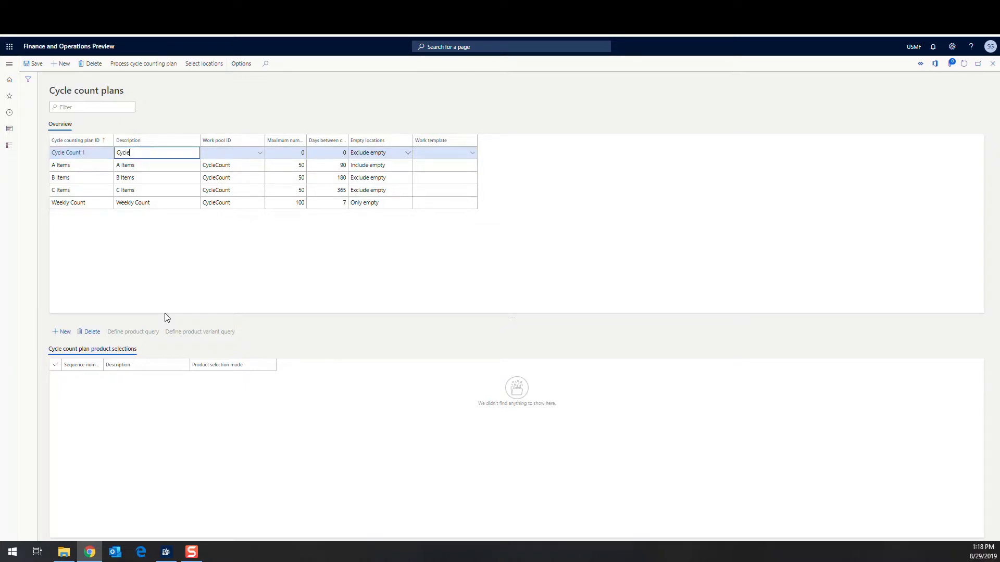
key("Tab")
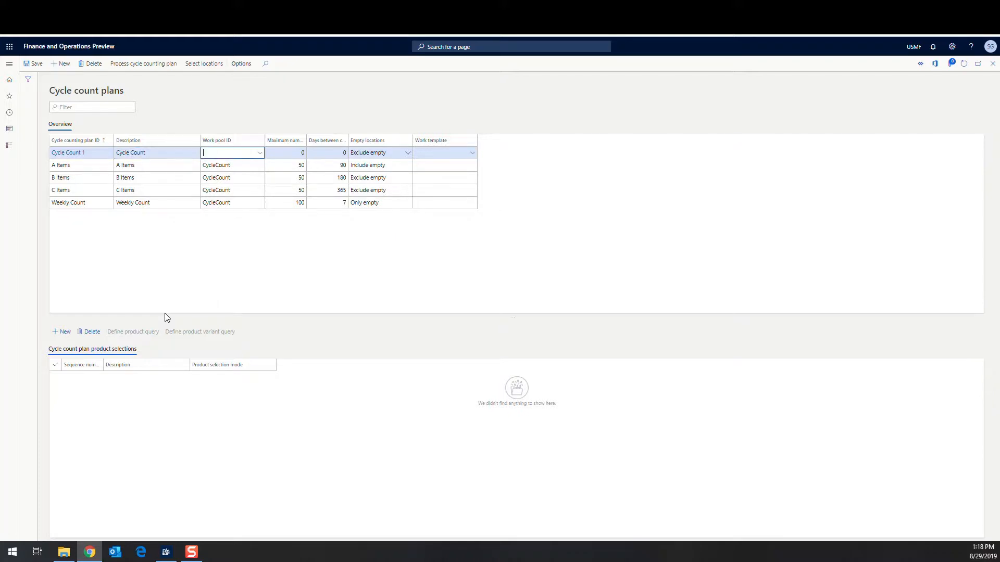
left_click(165, 159)
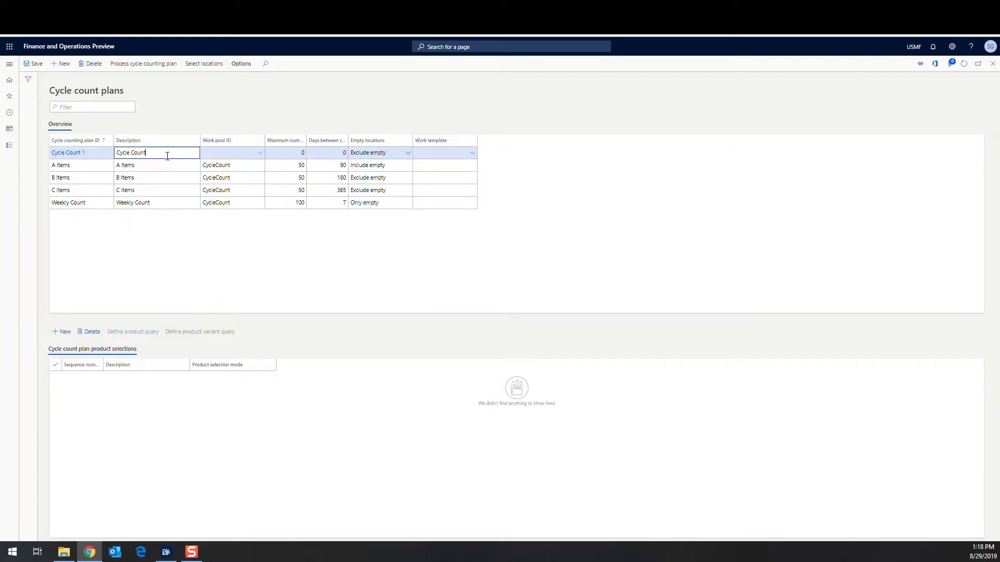
type("1")
left_click(244, 155)
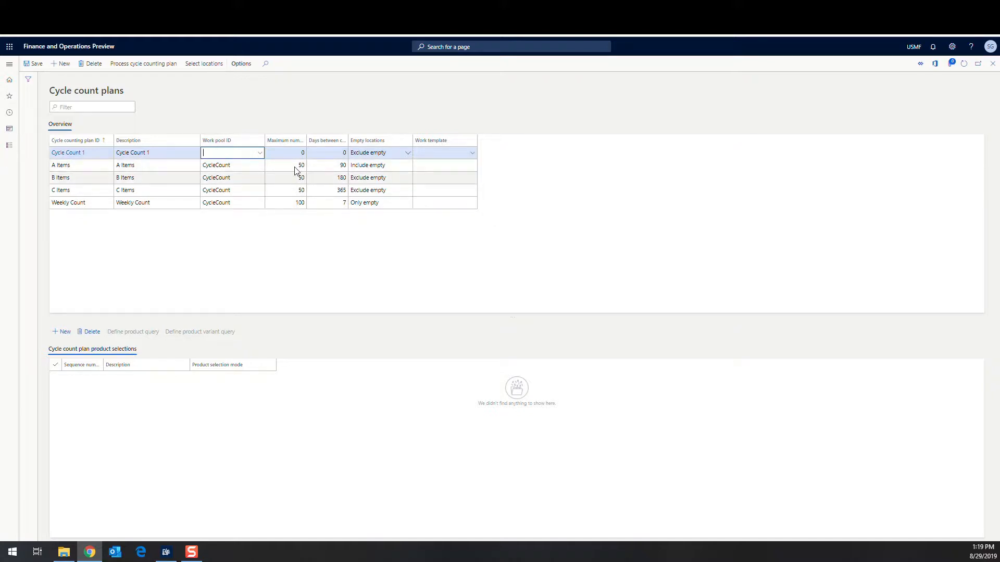
Leave work pool empty, set maximum 5, 5 days between counts, and Exclude empty locations.
key("Tab")
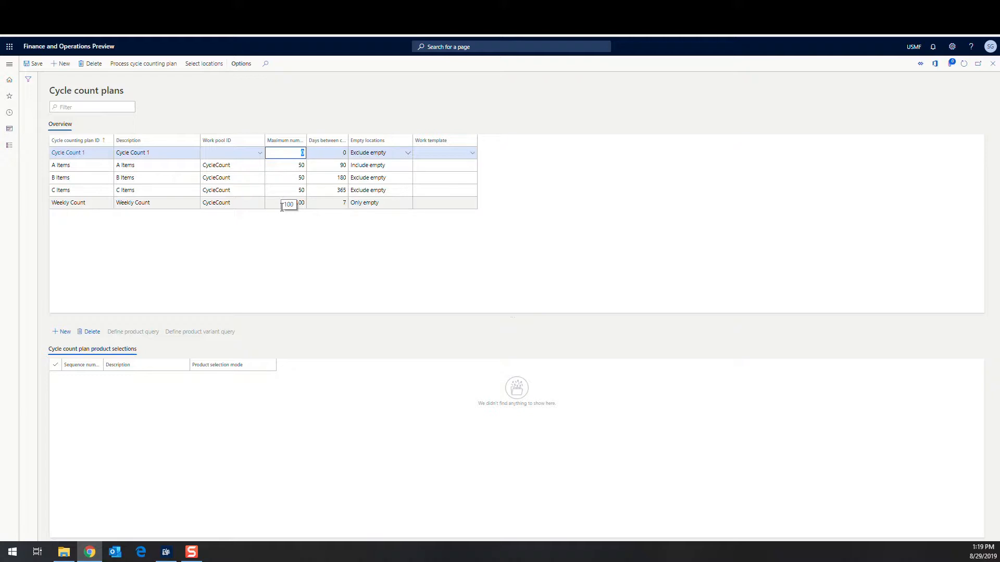
type("5")
key("Tab")
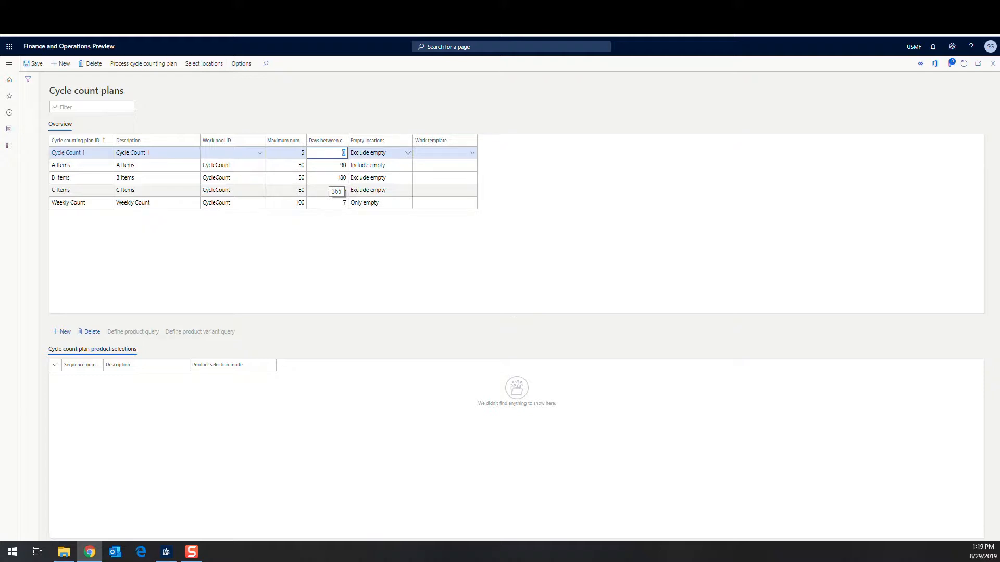
type("5")
key("Tab")
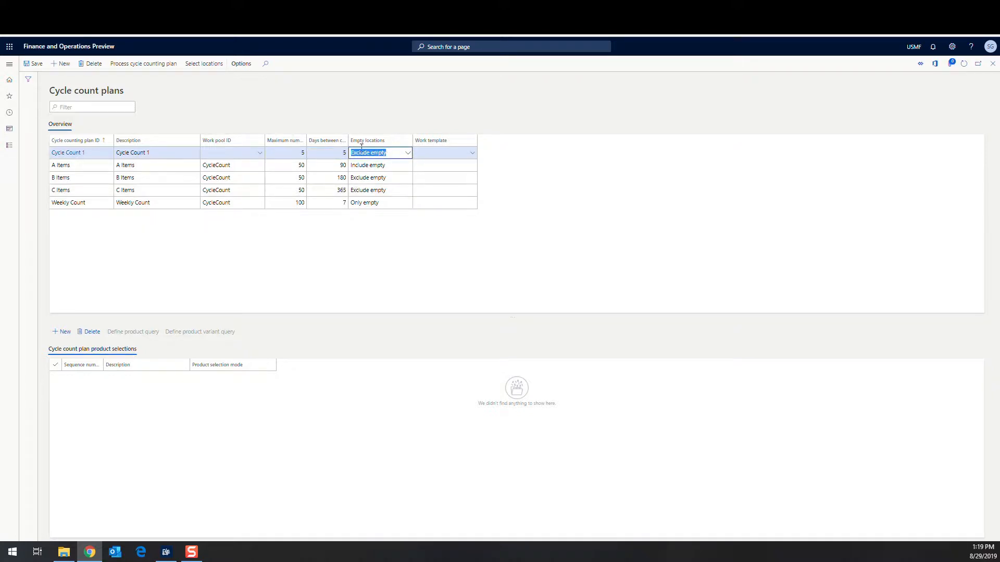
left_click(408, 155)
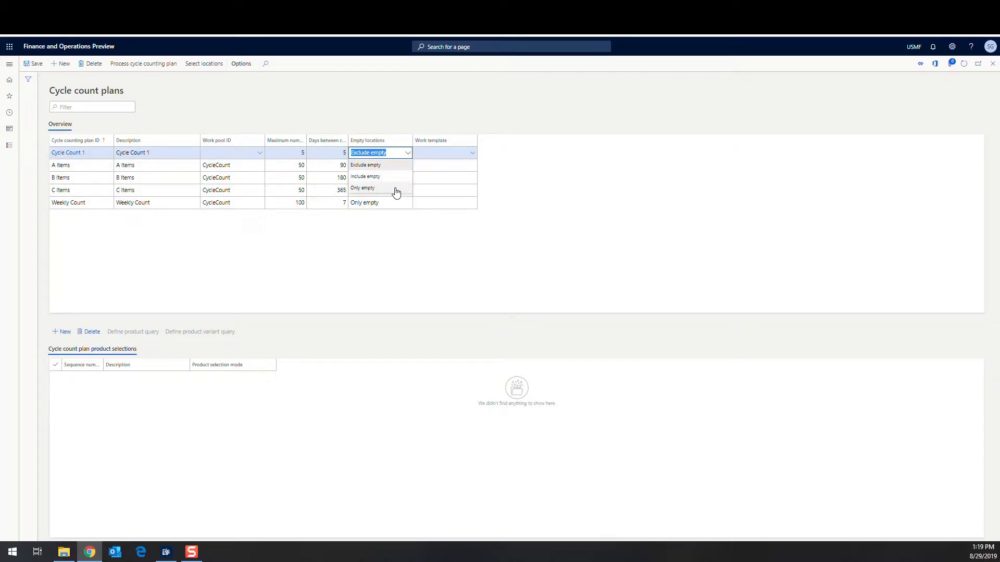
left_click(392, 168)
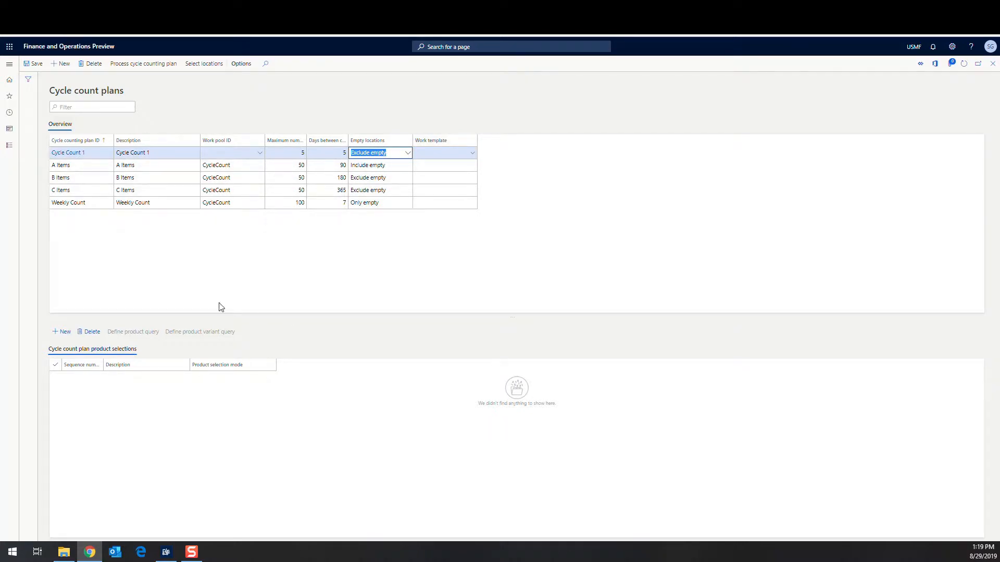
Restrict the Cycle Count 1 location query to warehouse 24 and apply it.
left_click(208, 67)
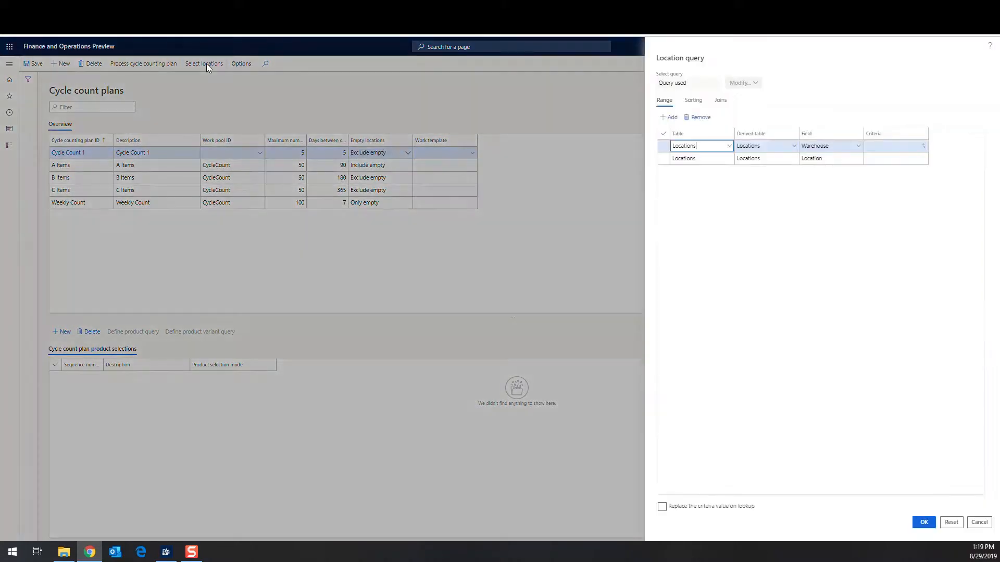
left_click(906, 149)
type("25")
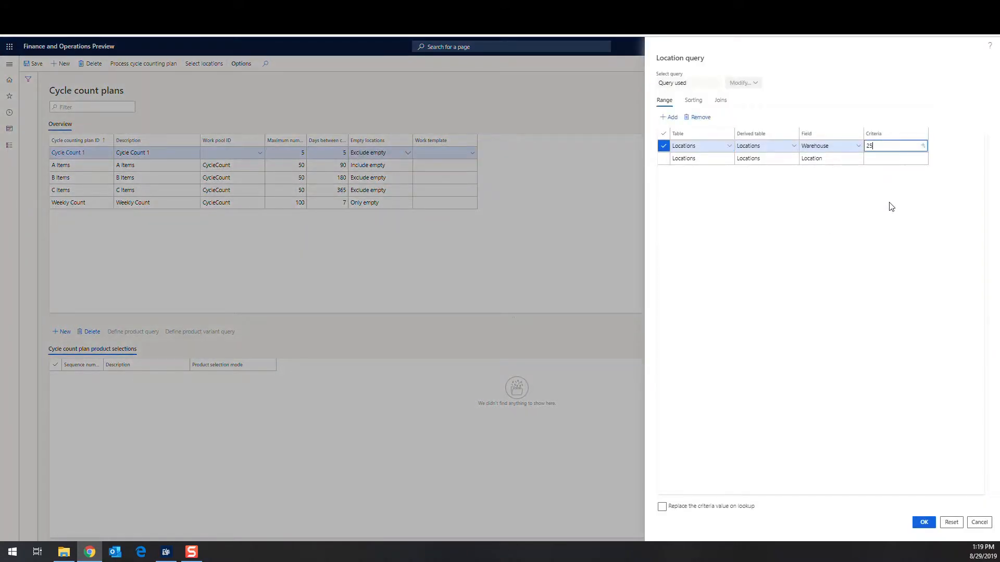
left_click(859, 197)
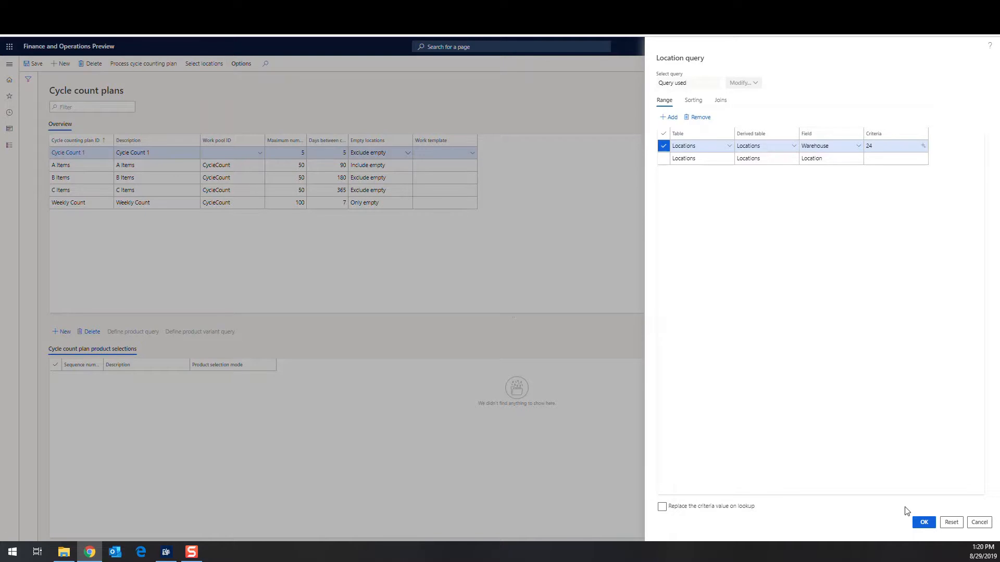
left_click(923, 522)
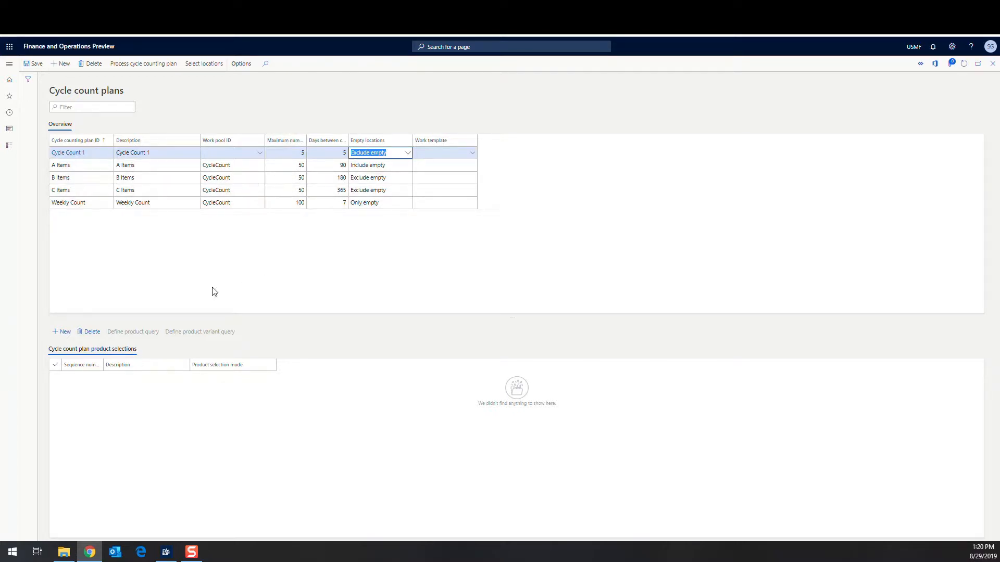
left_click(151, 71)
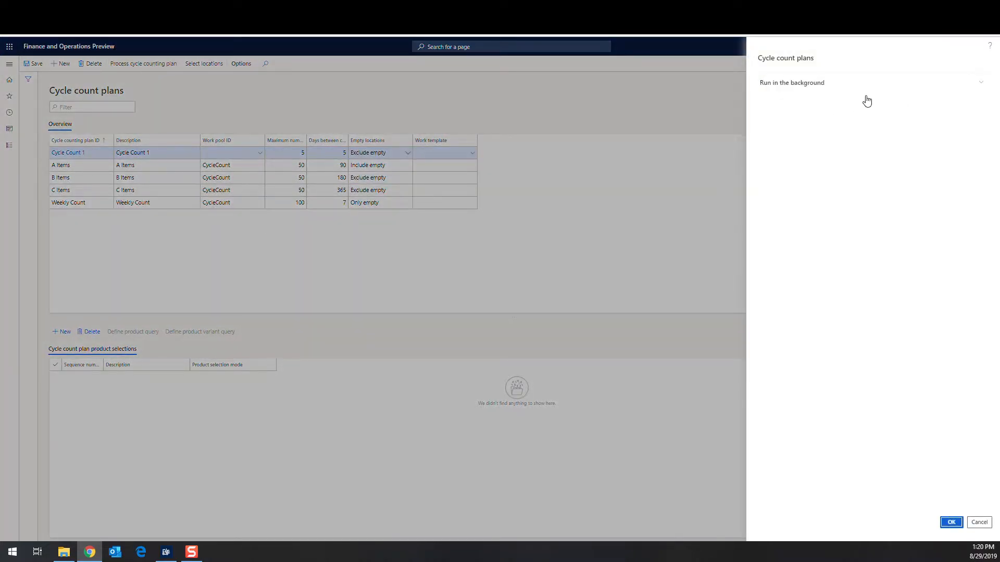
Run Cycle Count 1 without background processing and check the cycle count work created message.
left_click(978, 88)
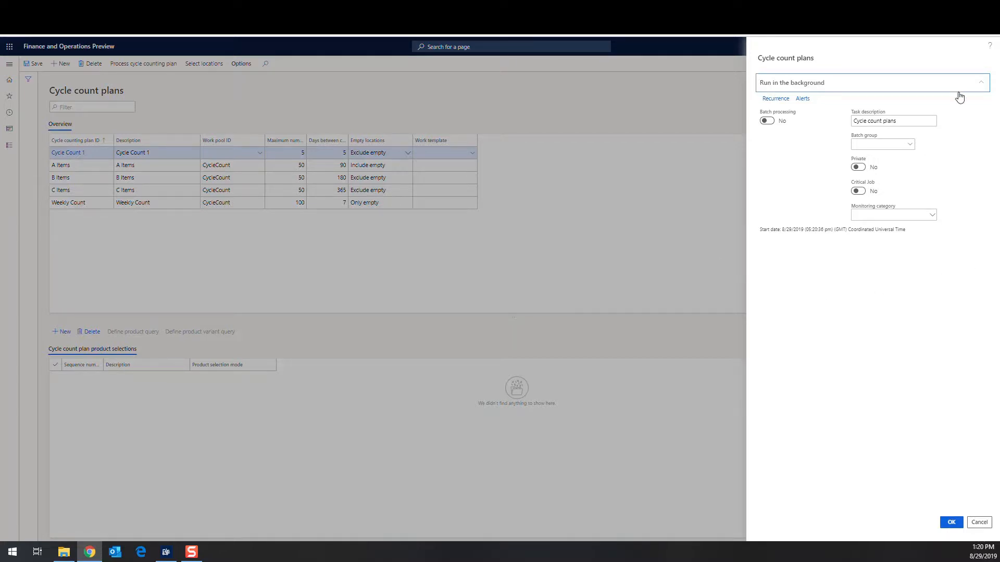
left_click(981, 82)
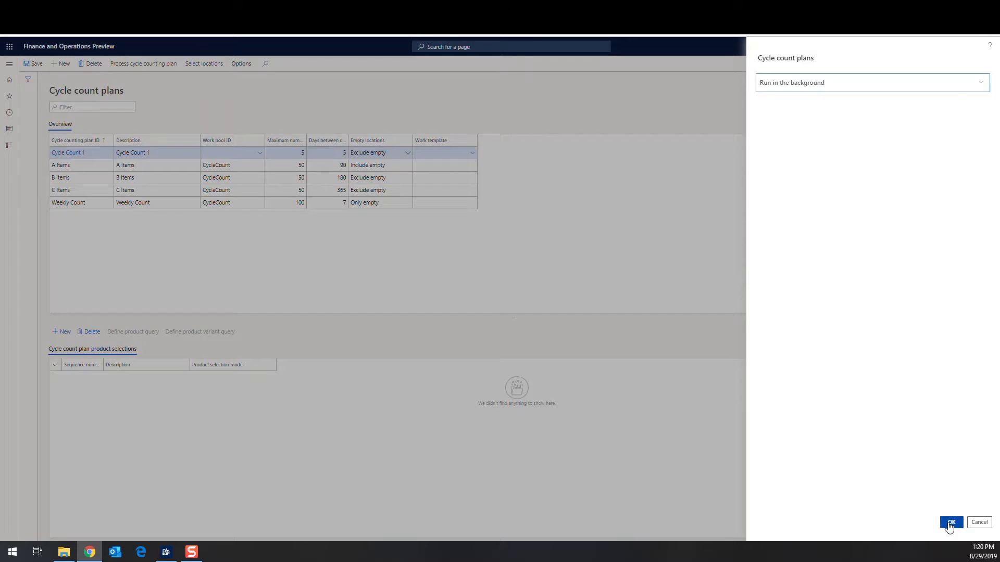
left_click(951, 522)
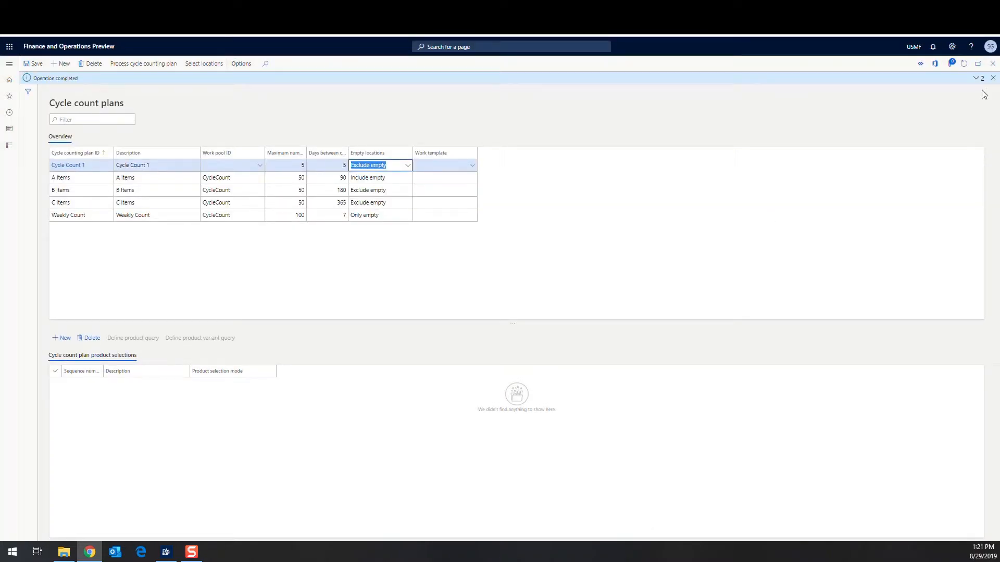
left_click(975, 78)
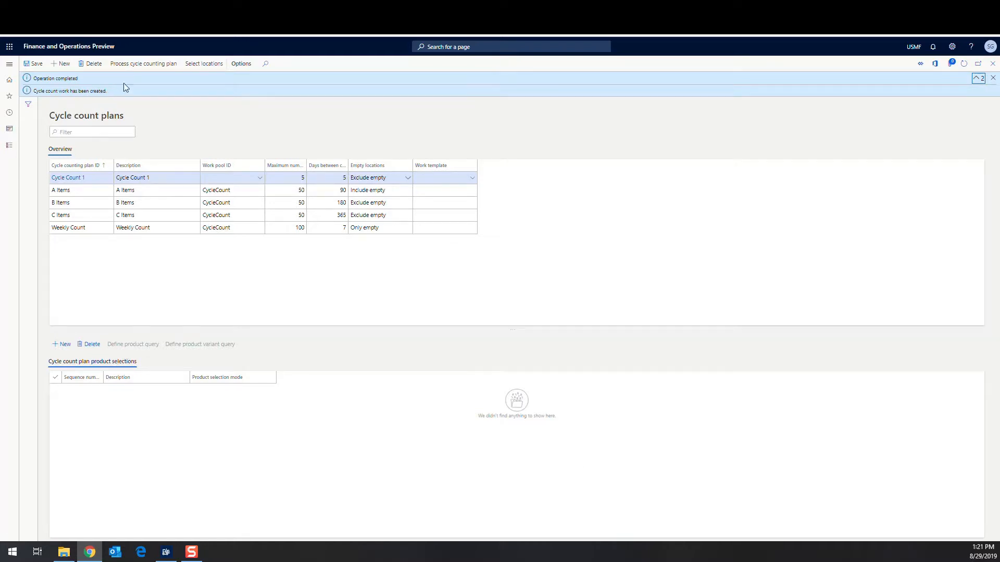
left_click(9, 64)
From Warehouse management > Work > Open cycle count work, open work USMF-000109 for location FL-015.
scroll(52, 208, "down", 5)
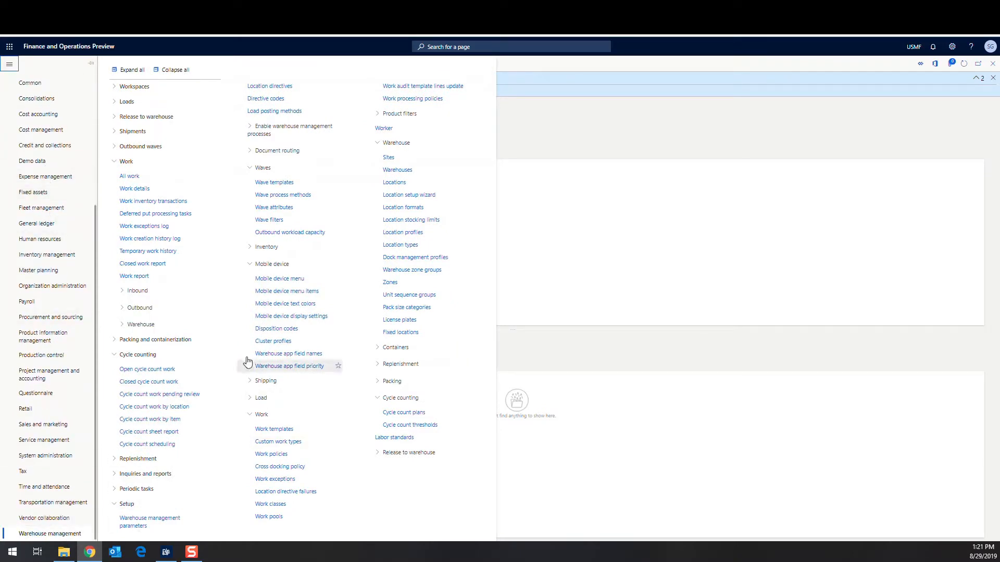
left_click(174, 70)
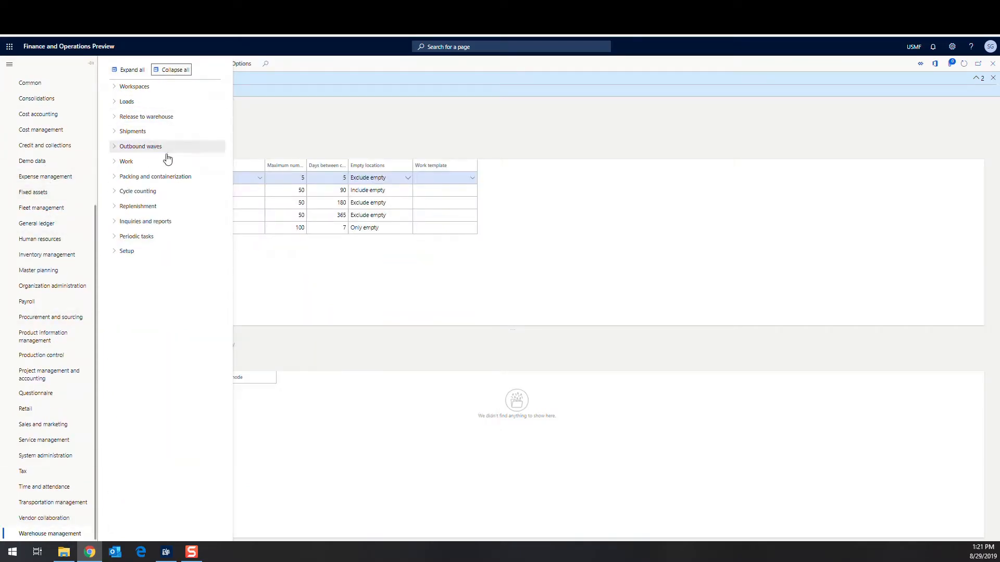
left_click(113, 163)
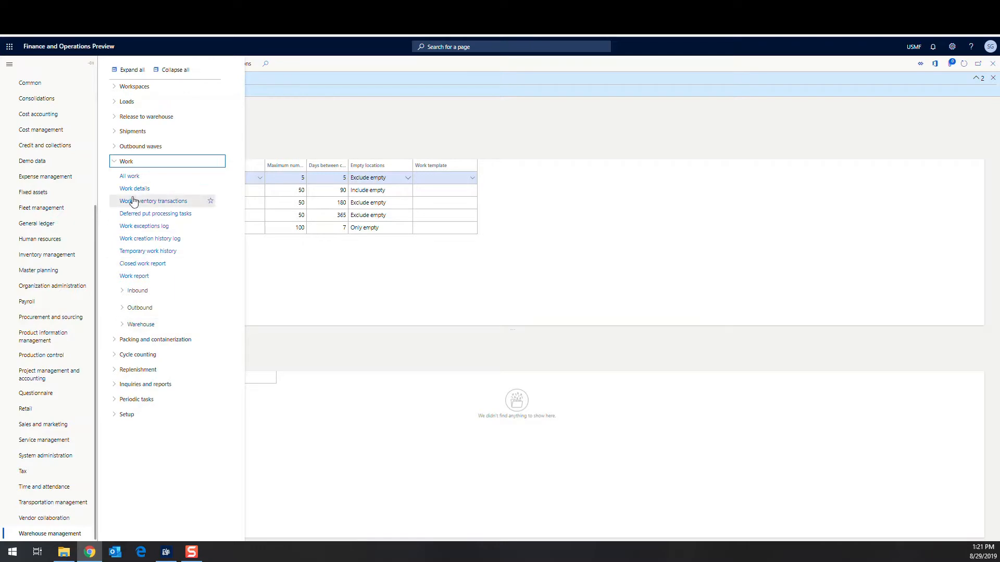
left_click(122, 325)
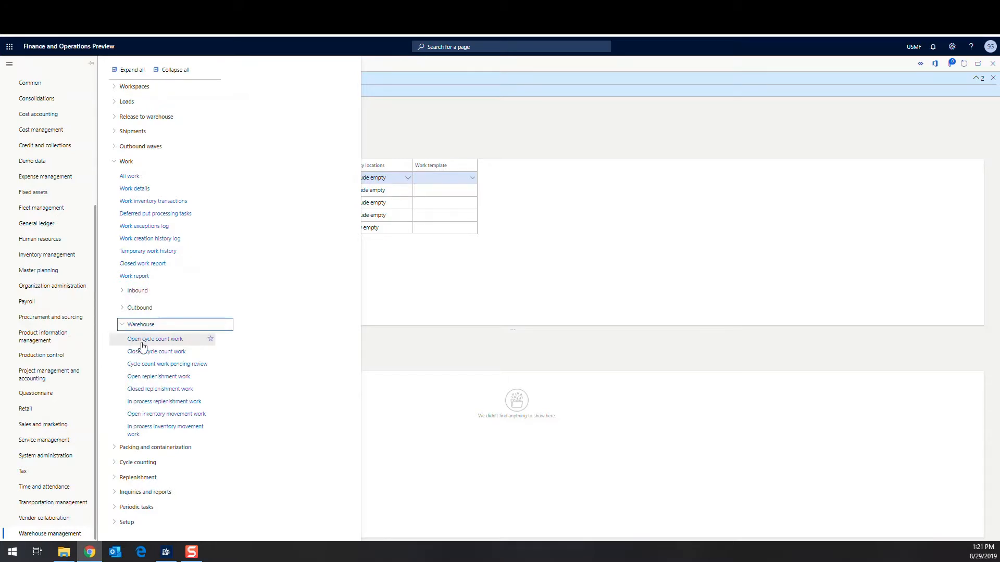
left_click(143, 342)
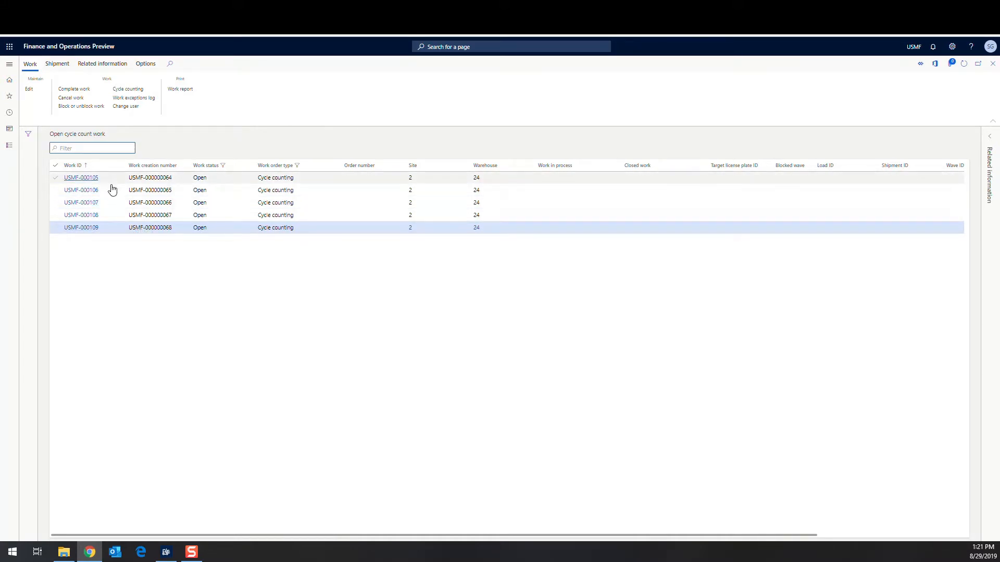
left_click(91, 231)
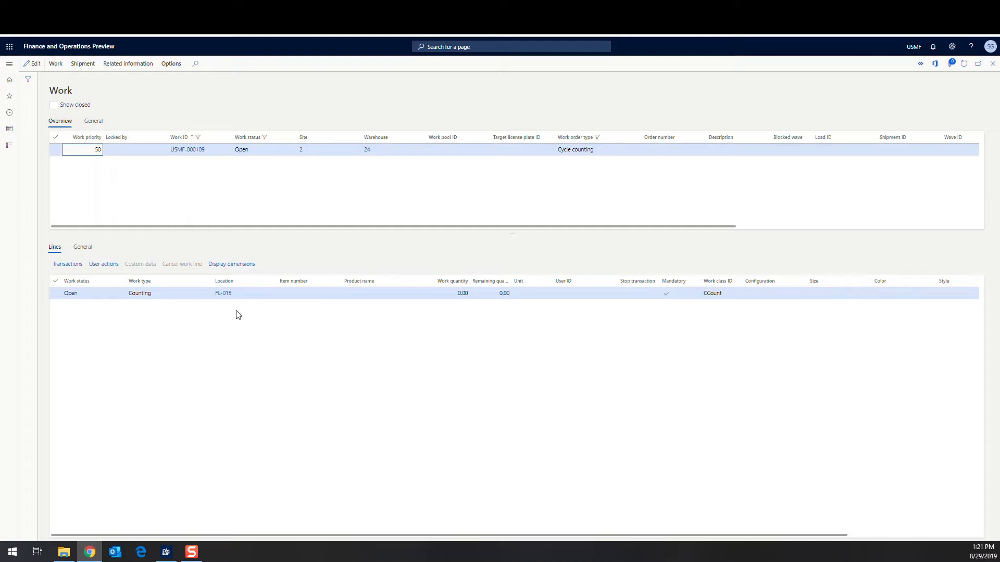
Open the FL-015 location record from the work line.
left_click(221, 295)
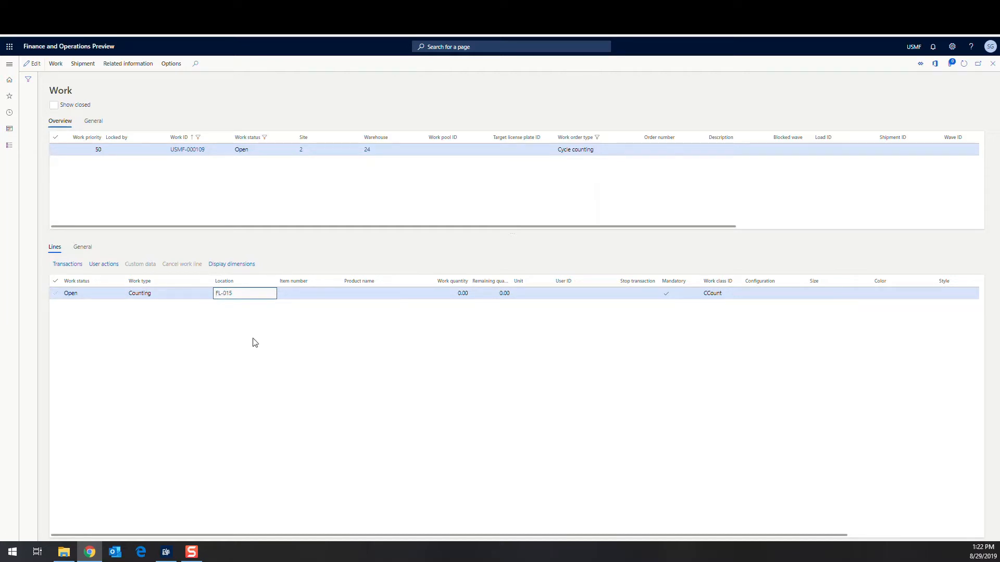
left_click(225, 293)
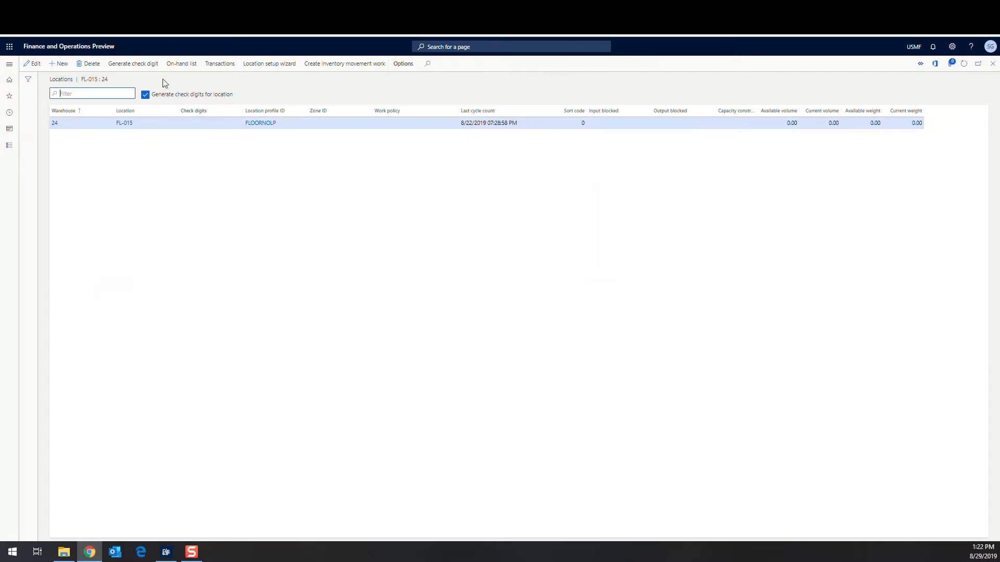
View the on-hand inventory for location FL-015.
left_click(181, 64)
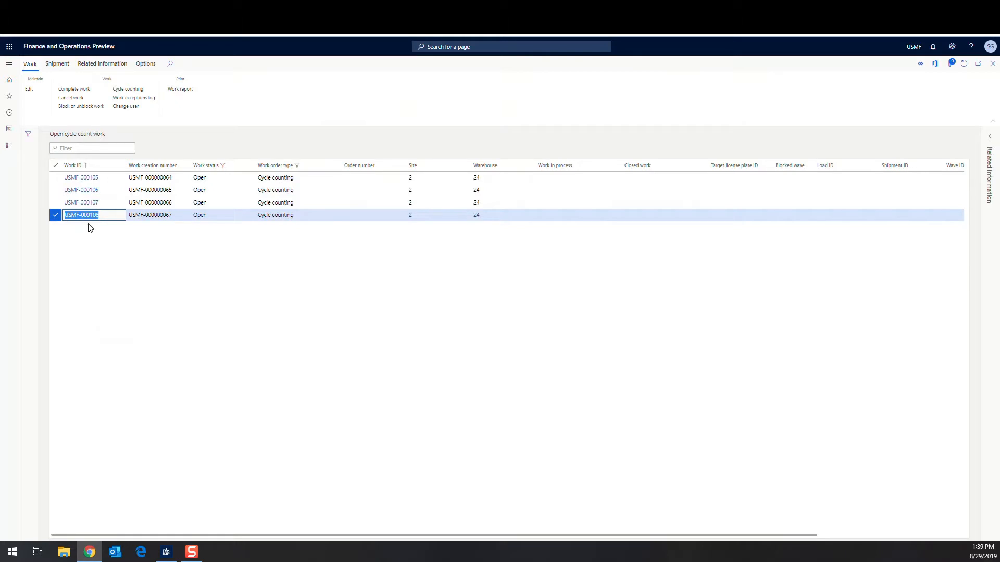
Copy work ID USMF-000108 and verify its counting location is FL-001.
left_click(79, 219)
right_click(80, 219)
left_click(110, 225)
left_click(89, 220)
left_click(90, 221)
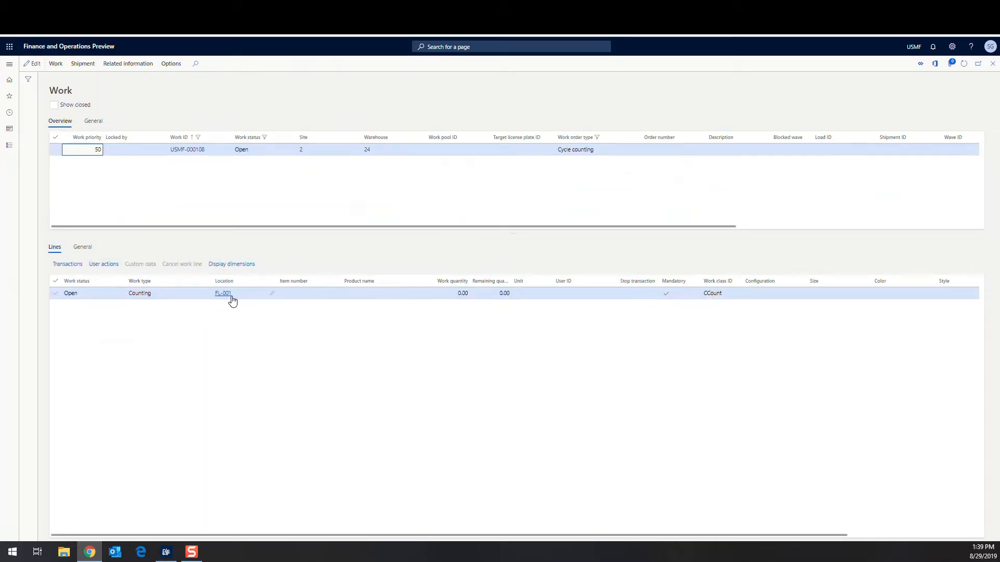
left_click(993, 67)
left_click(162, 555)
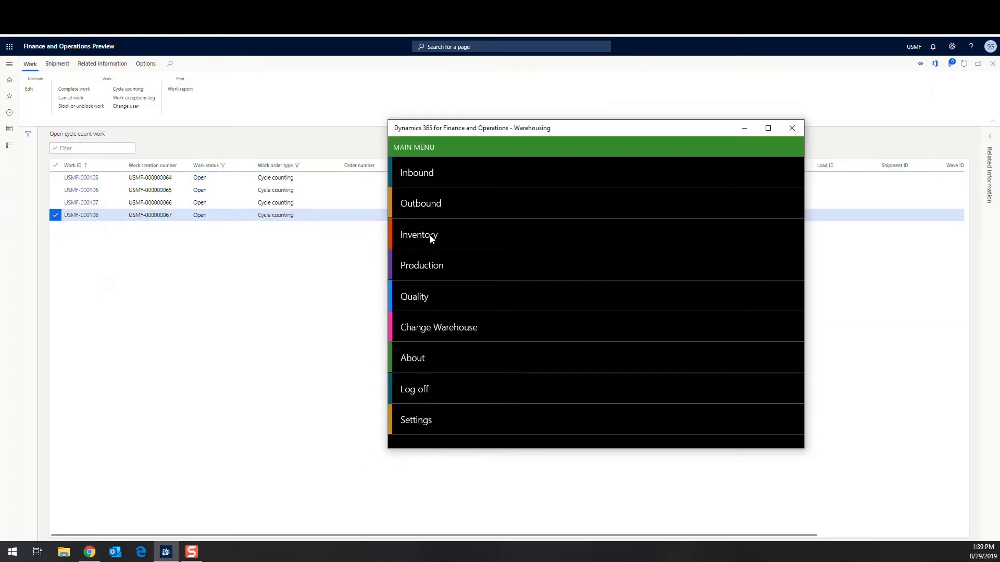
Start an Inventory > Cycle Count Guided task with the pasted work ID USMF-000108.
left_click(430, 239)
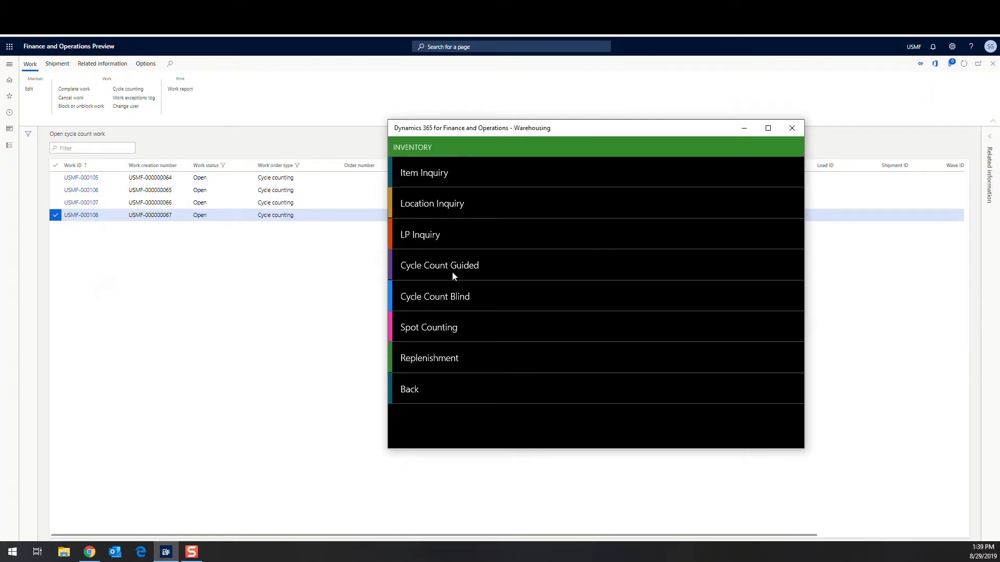
left_click(453, 265)
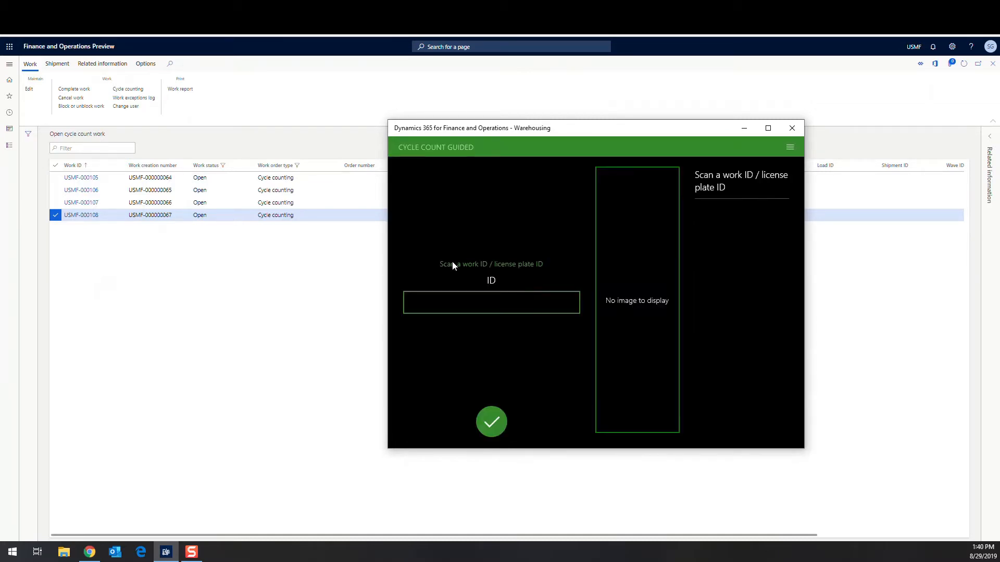
right_click(449, 178)
left_click(454, 167)
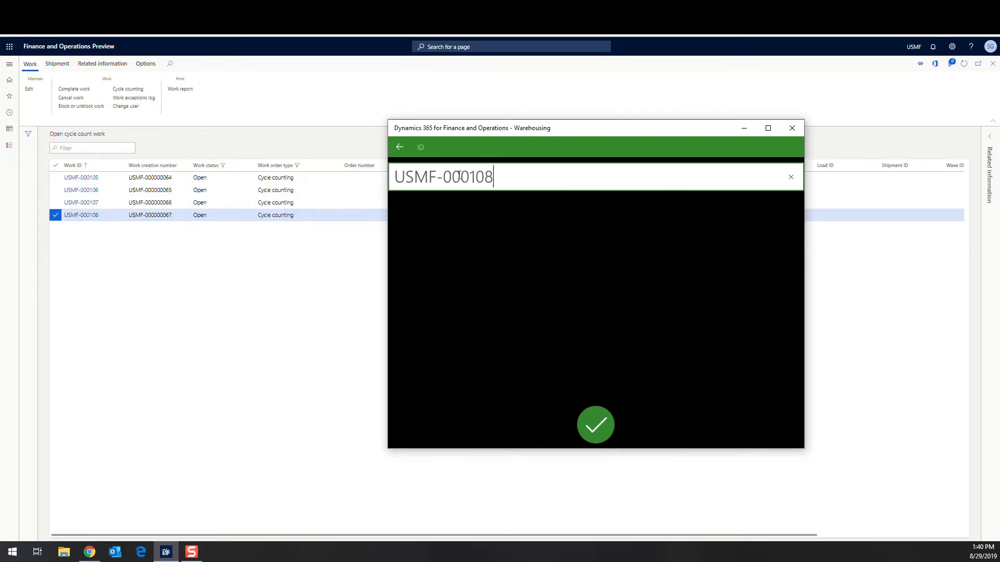
left_click(592, 421)
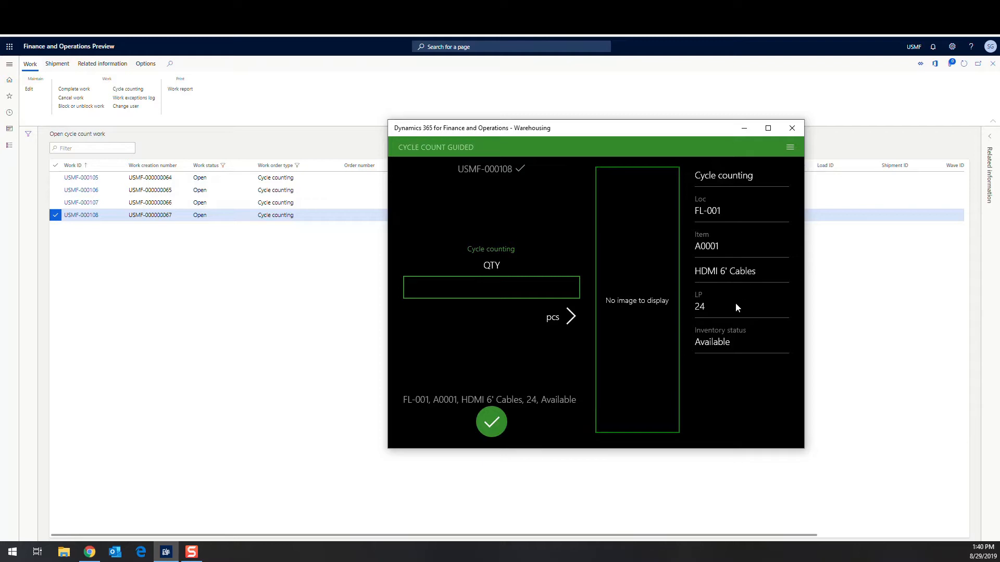
Count 70 of item A0001 at FL-001 and confirm the location complete.
left_click(501, 287)
type("70")
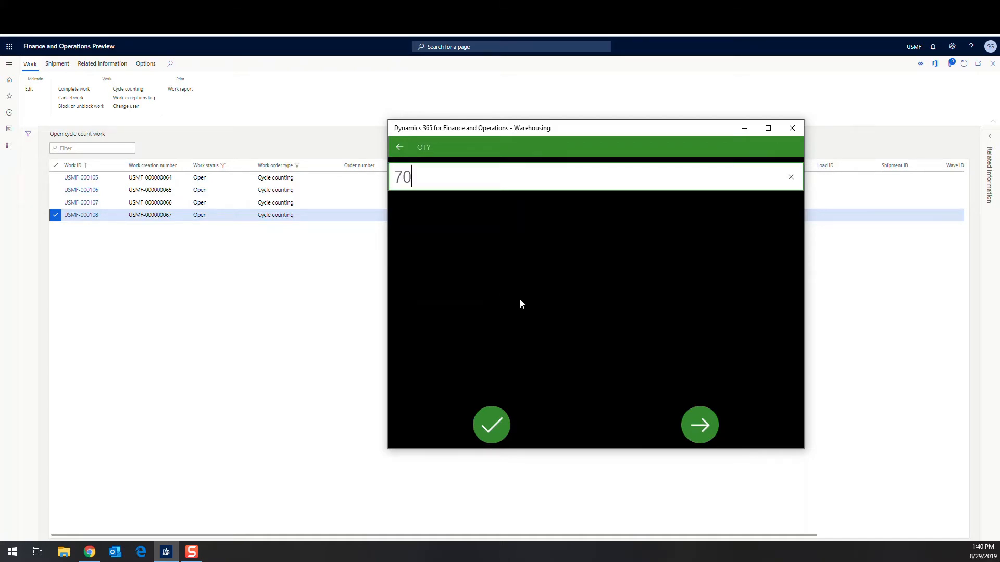
left_click(491, 426)
left_click(491, 426)
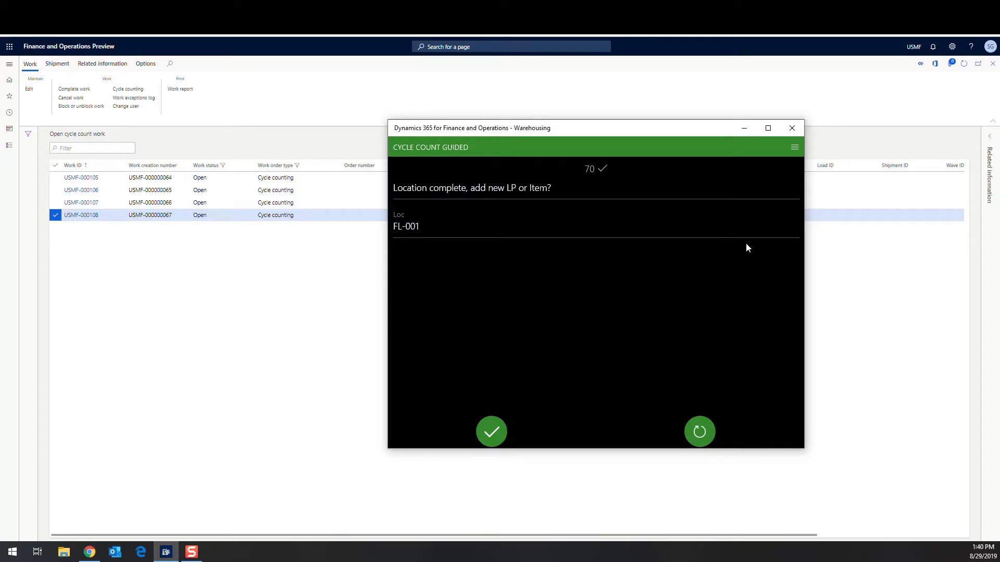
left_click(486, 428)
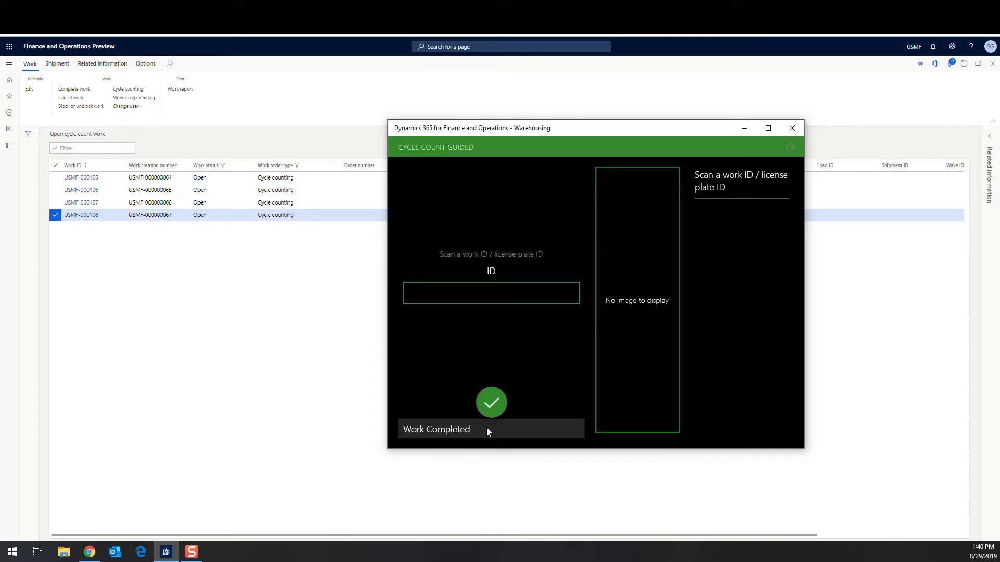
Refresh the open cycle count work list to confirm USMF-000108 is gone.
left_click(743, 127)
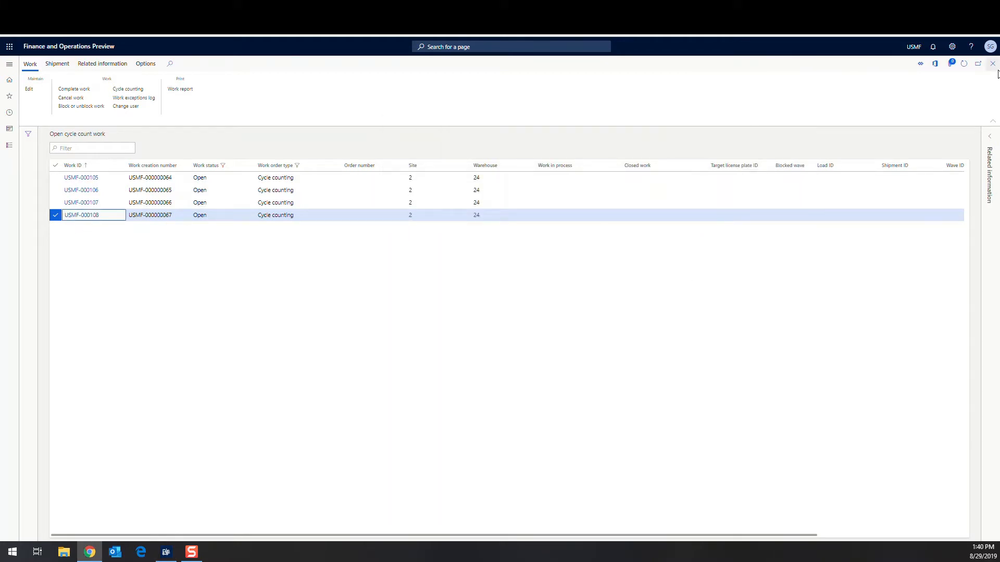
left_click(964, 64)
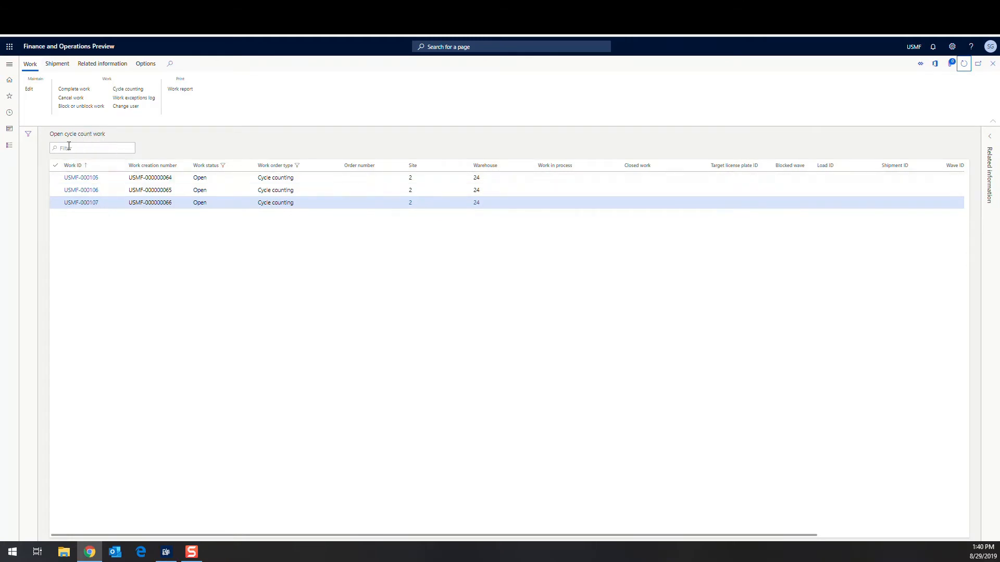
left_click(104, 166)
left_click(10, 64)
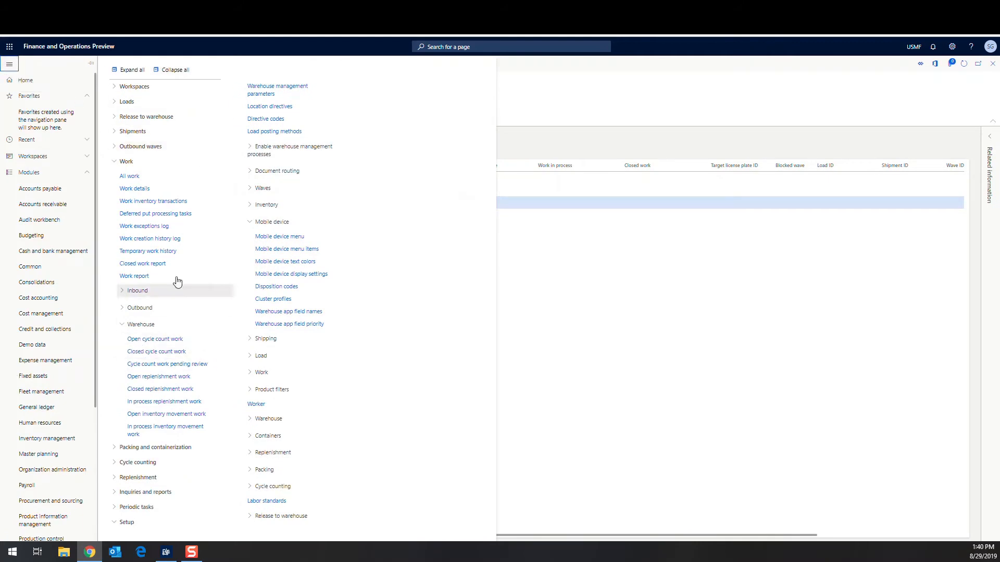
Check the closed work USMF-000108's counting transaction: item A0001, 70 expected, 70 counted.
left_click(176, 353)
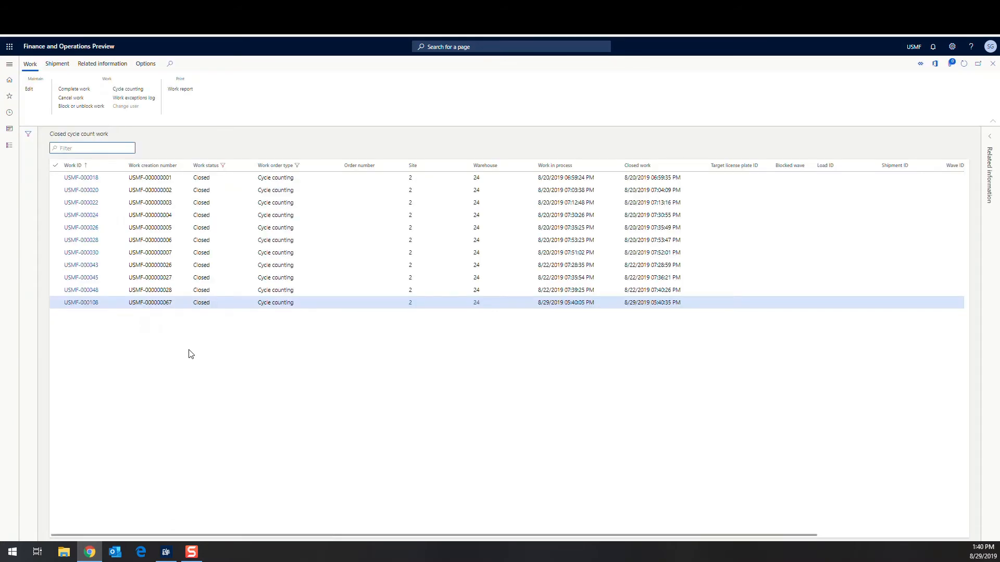
left_click(93, 303)
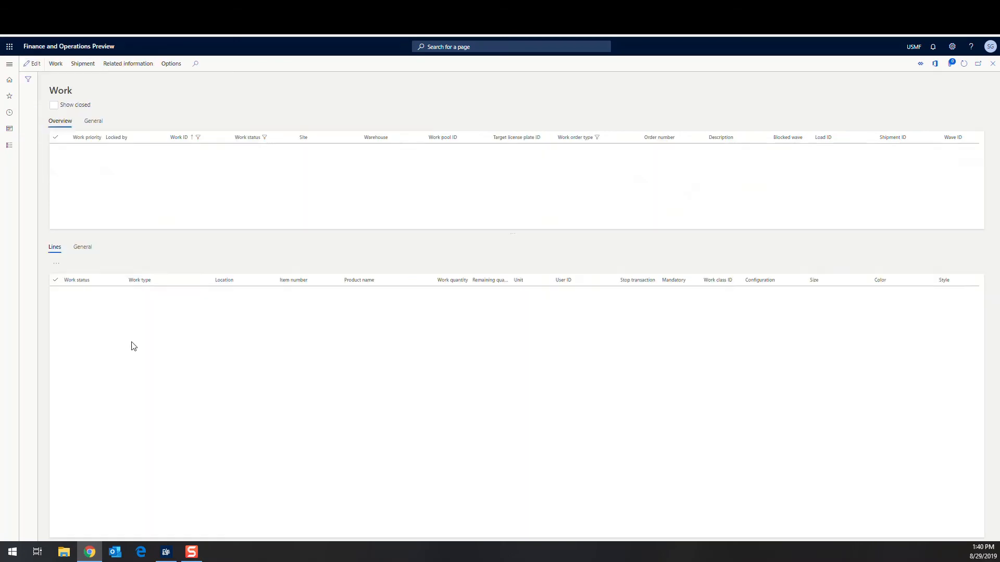
left_click(55, 68)
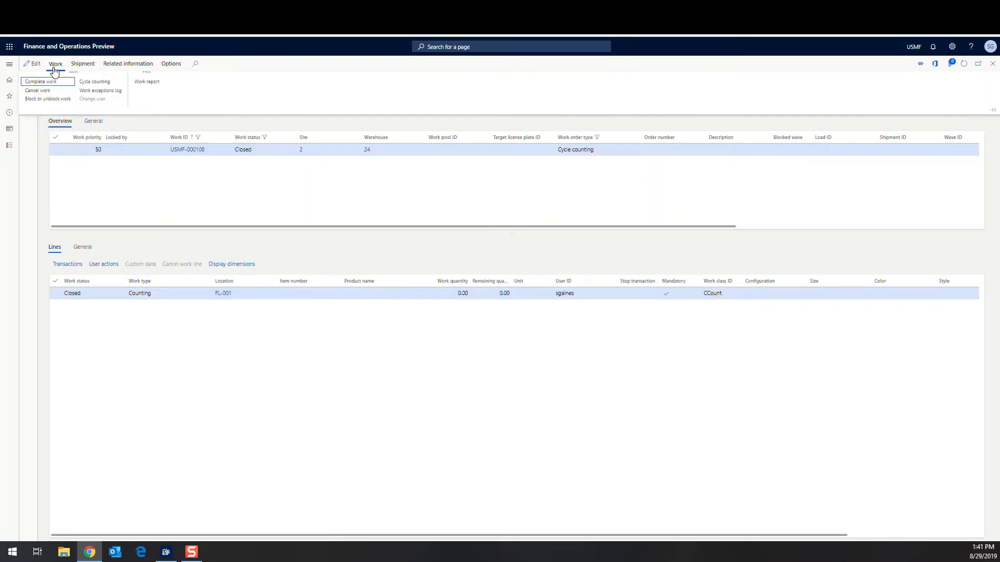
left_click(98, 94)
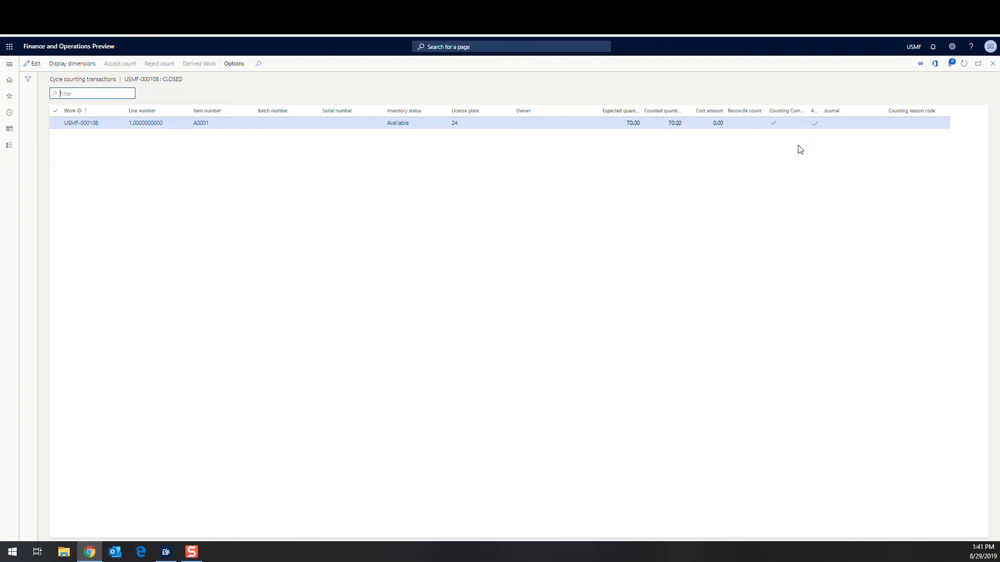
left_click(993, 63)
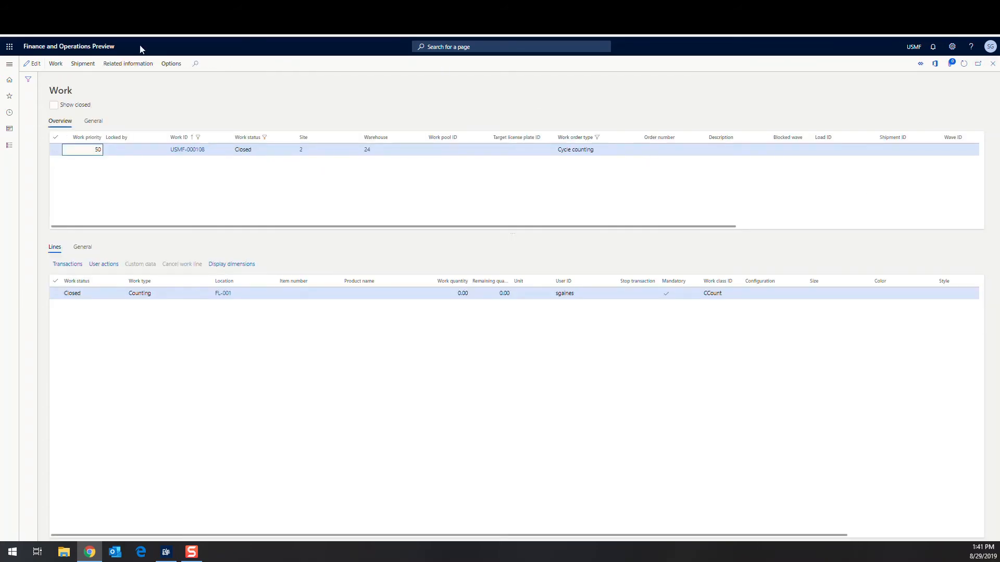
left_click(10, 65)
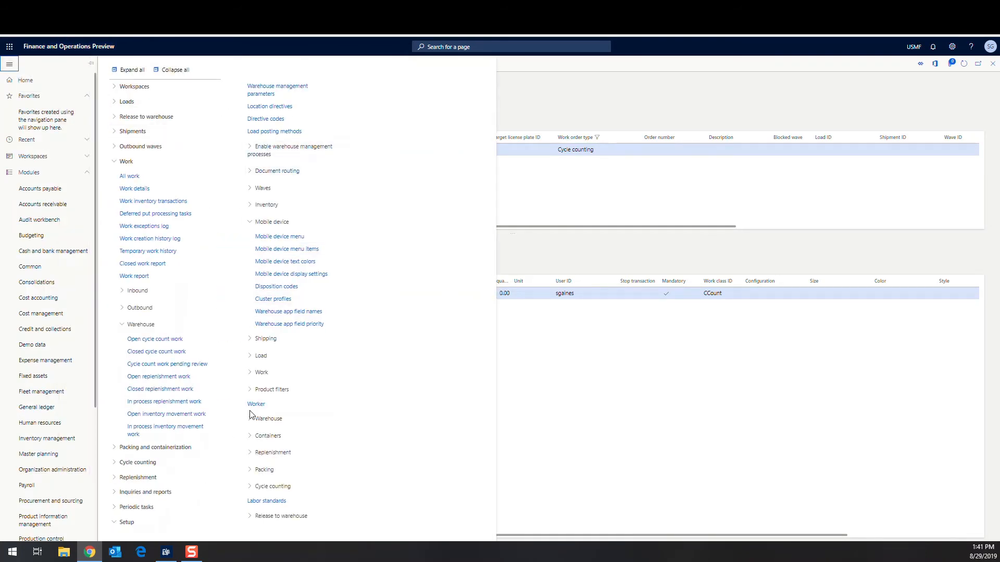
From pending review, accept USMF-000109's count of 0 for item CC001 (10 expected).
left_click(155, 368)
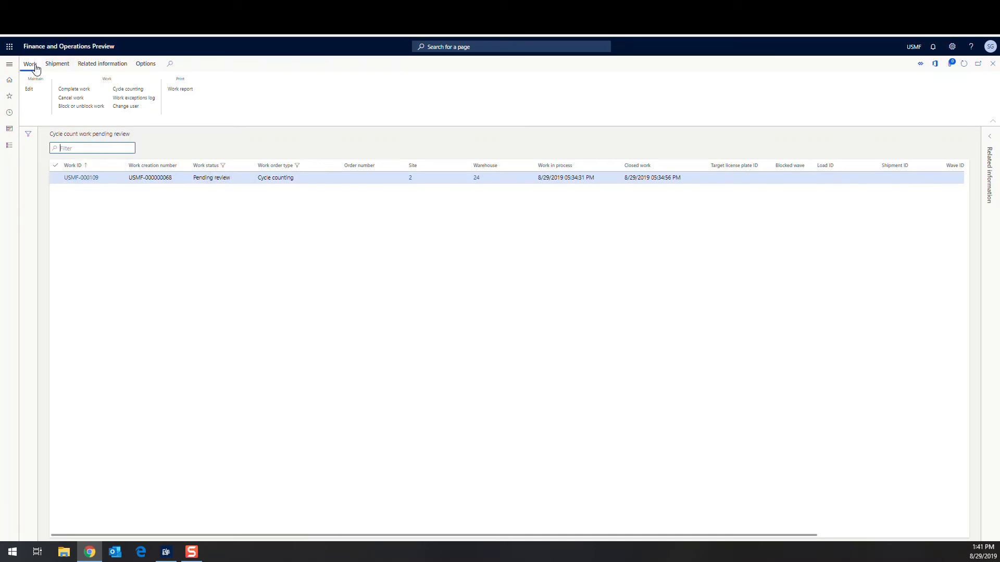
left_click(138, 91)
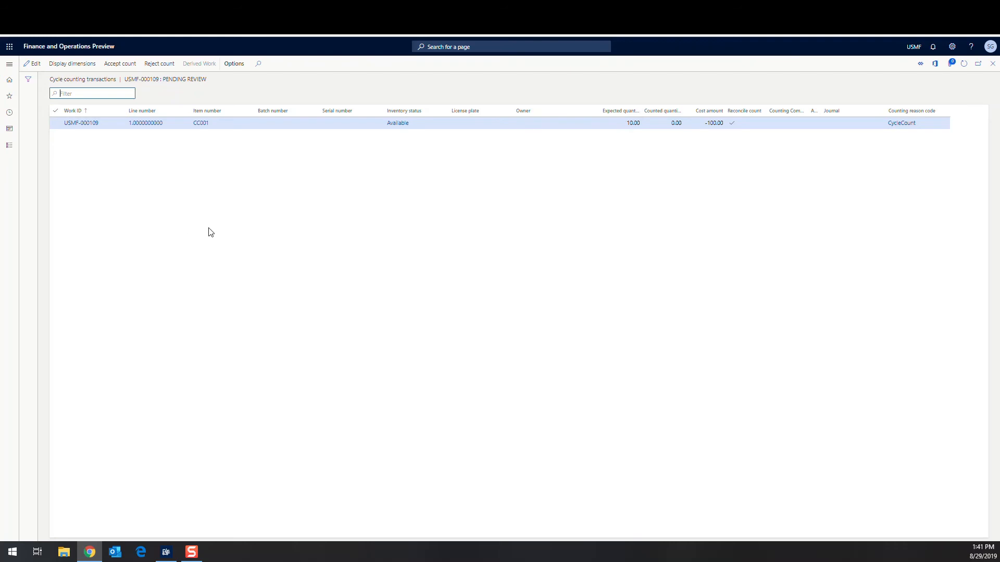
left_click(128, 69)
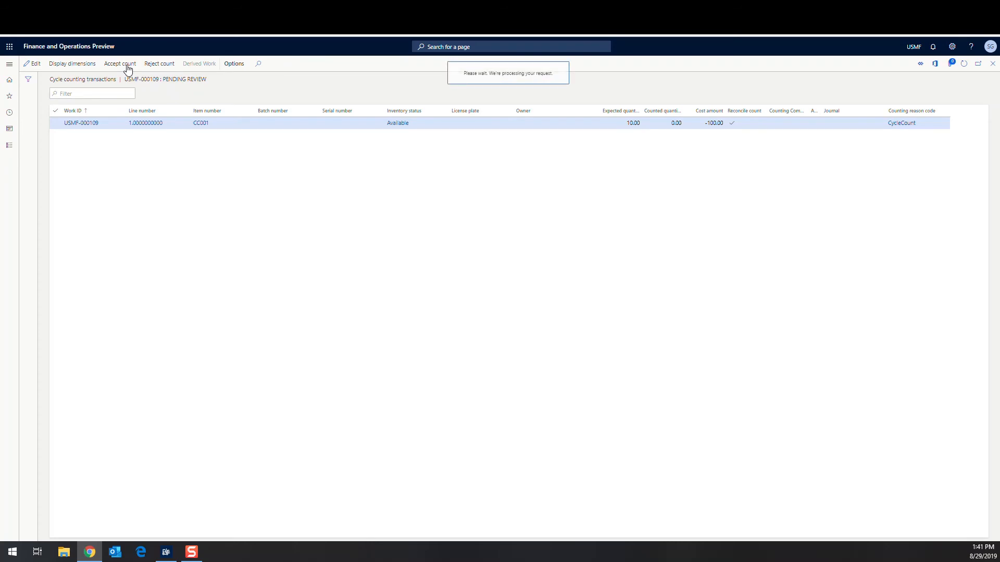